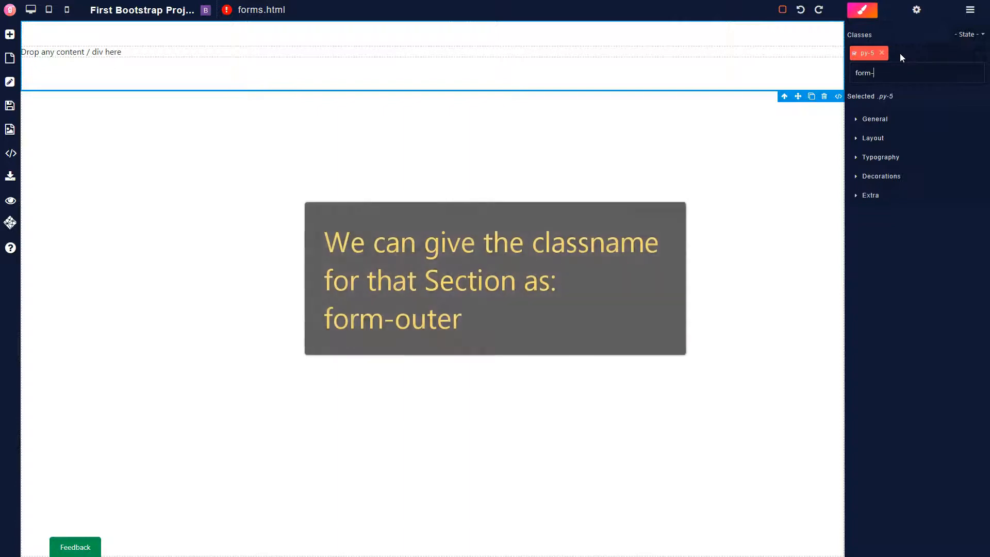
- Add the class form-outer to the section
key(Return)
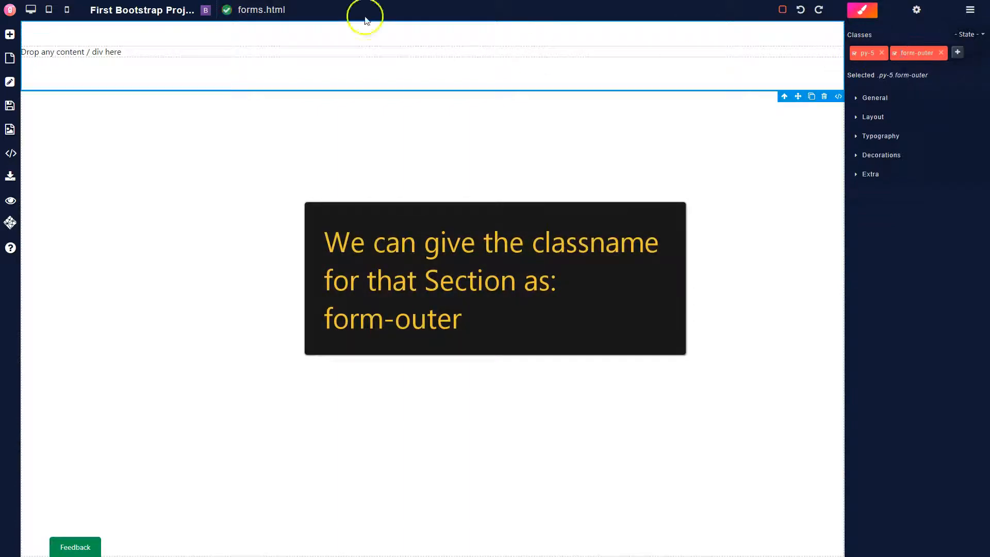
- Place a container inside the section and delete the section's own placeholder paragraph
click(7, 34)
drag(66, 181, 303, 84)
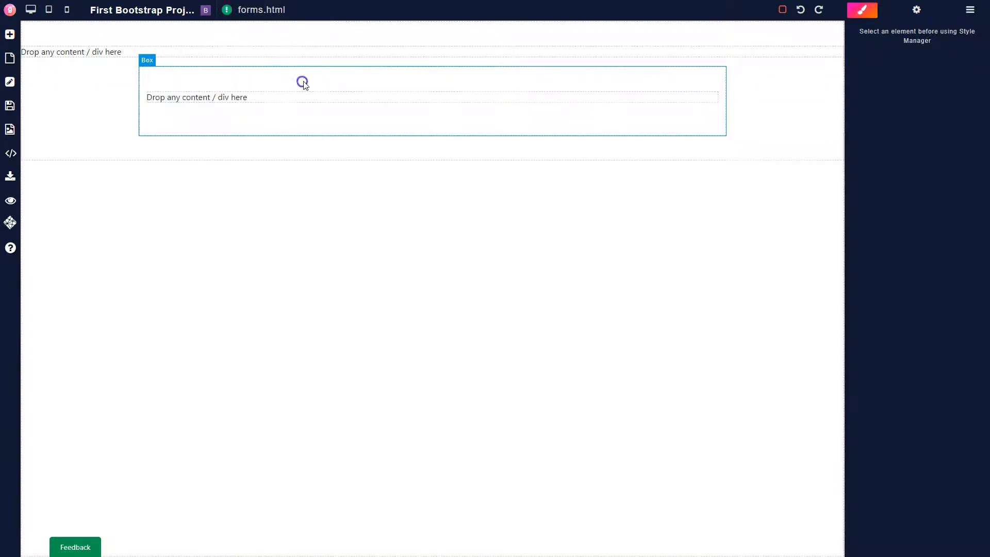
click(309, 53)
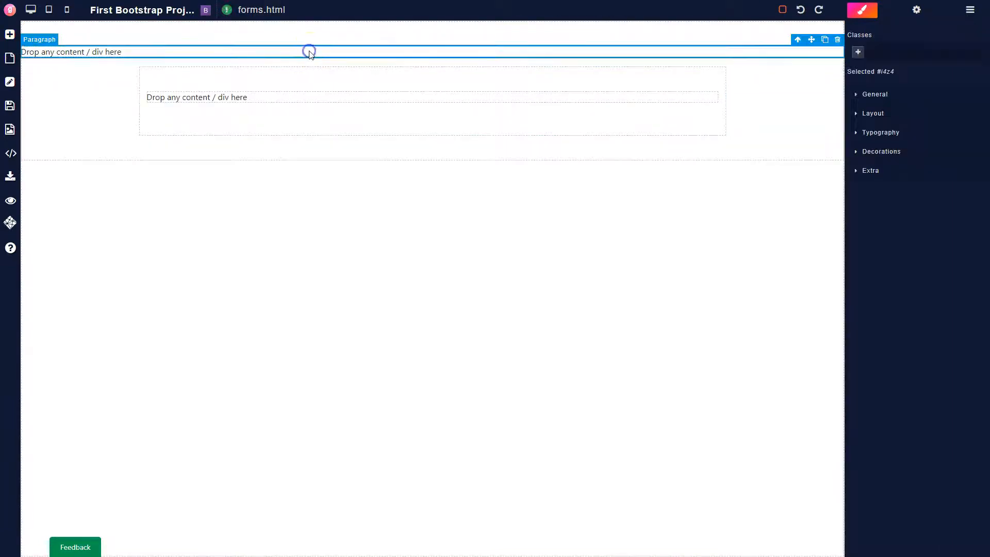
key(Delete)
- Add the class form-container to the container inside the section
click(320, 81)
click(347, 108)
click(954, 52)
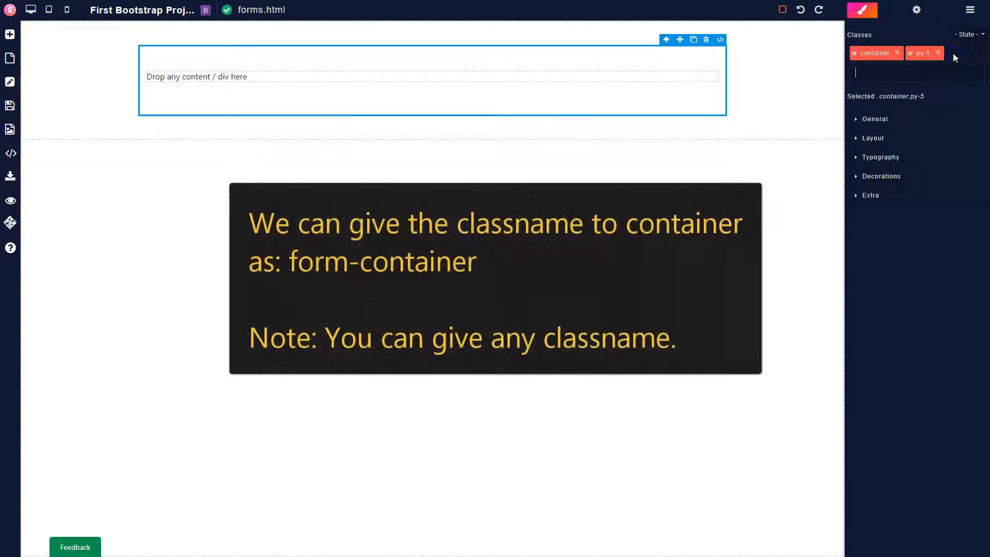
text(form-contaien)
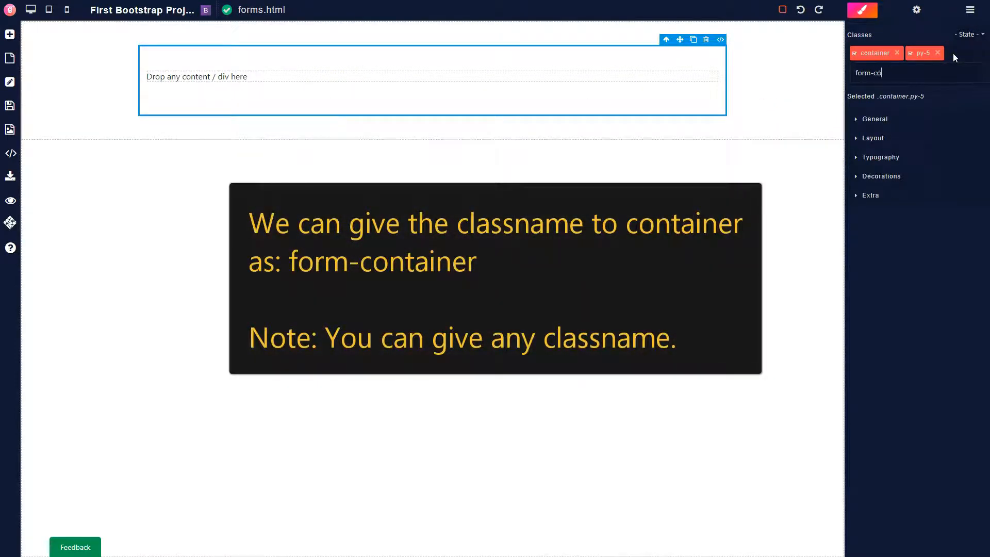
key(BackSpace)
key(BackSpace)
text(ner)
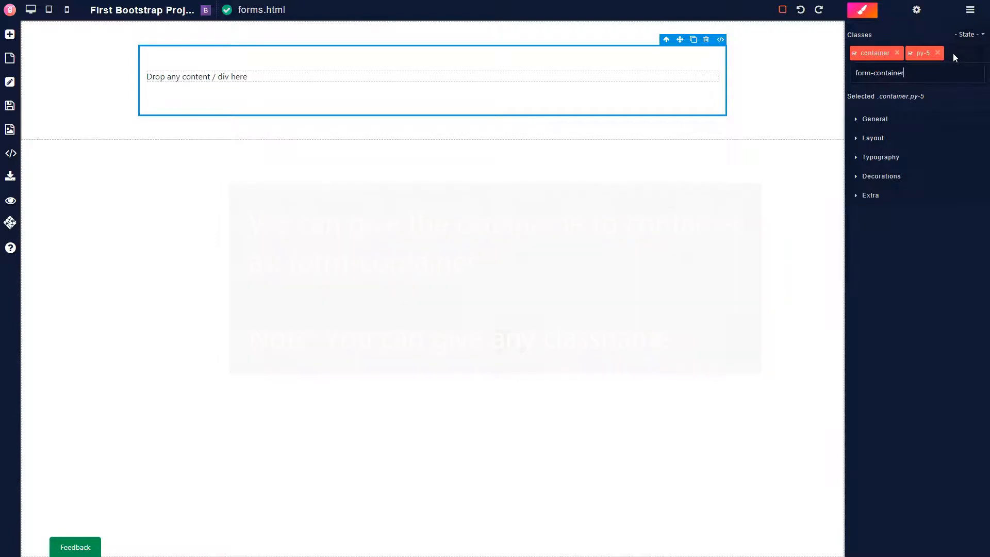
key(Return)
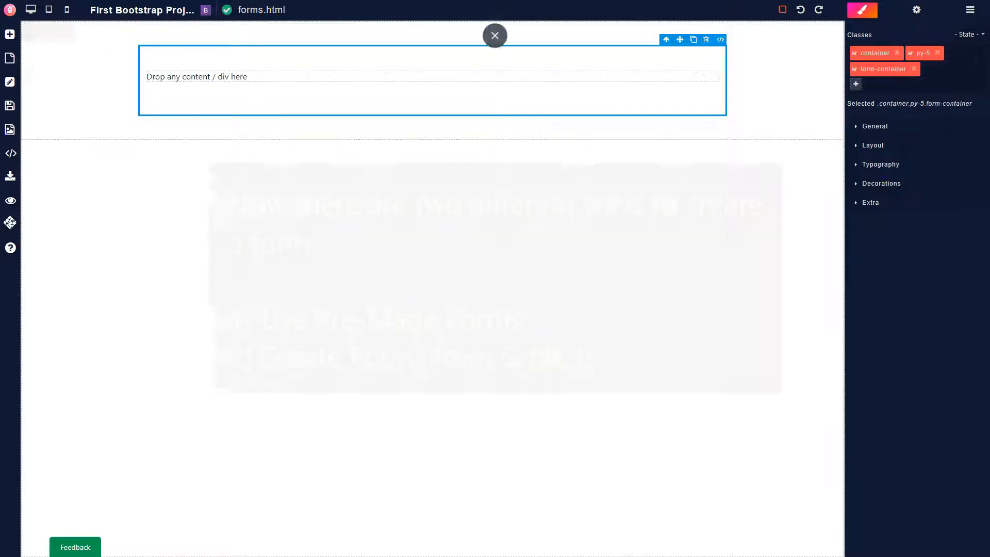
- Insert the pre-made Contact Form below the placeholder text in the container
click(8, 35)
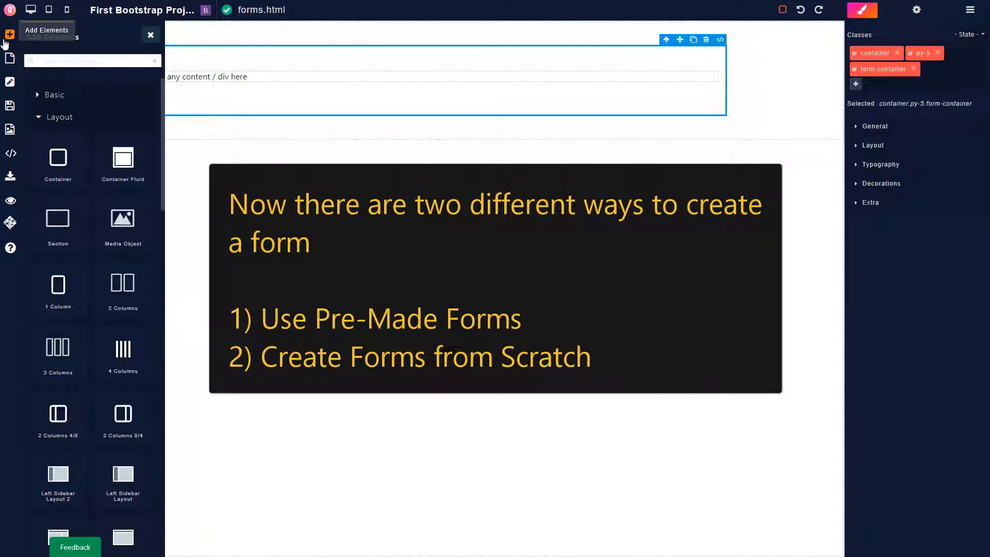
click(103, 118)
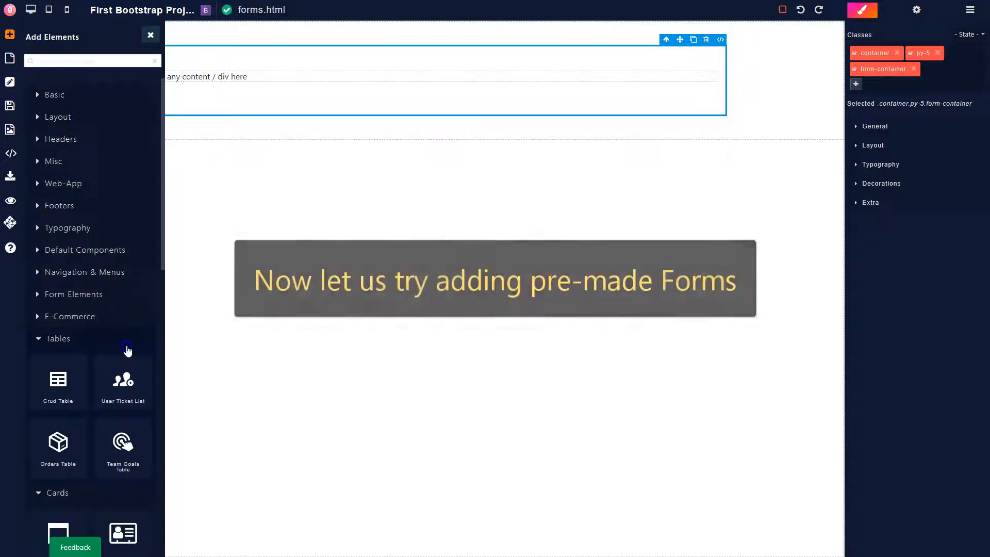
click(111, 338)
click(89, 296)
scroll(88, 304, down, 4)
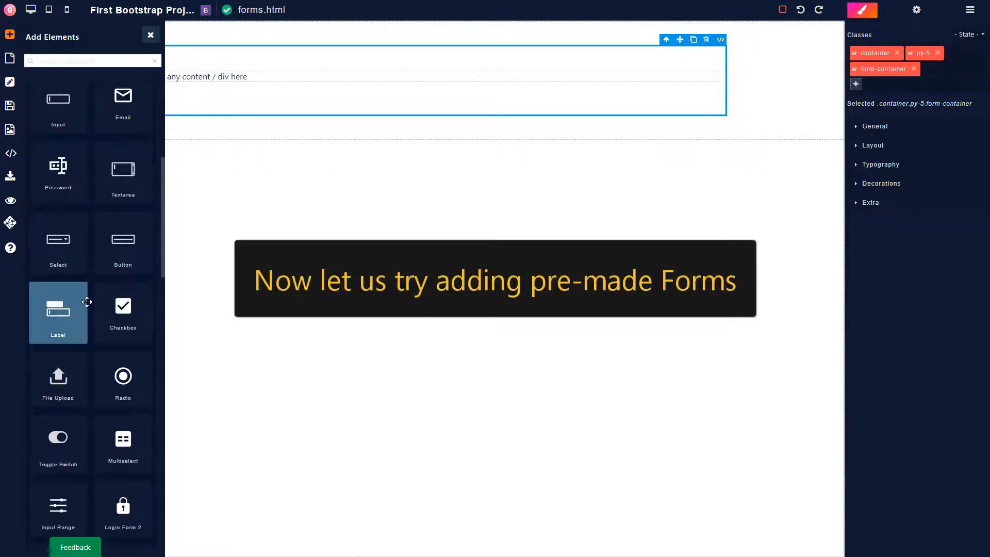
scroll(88, 309, down, 2)
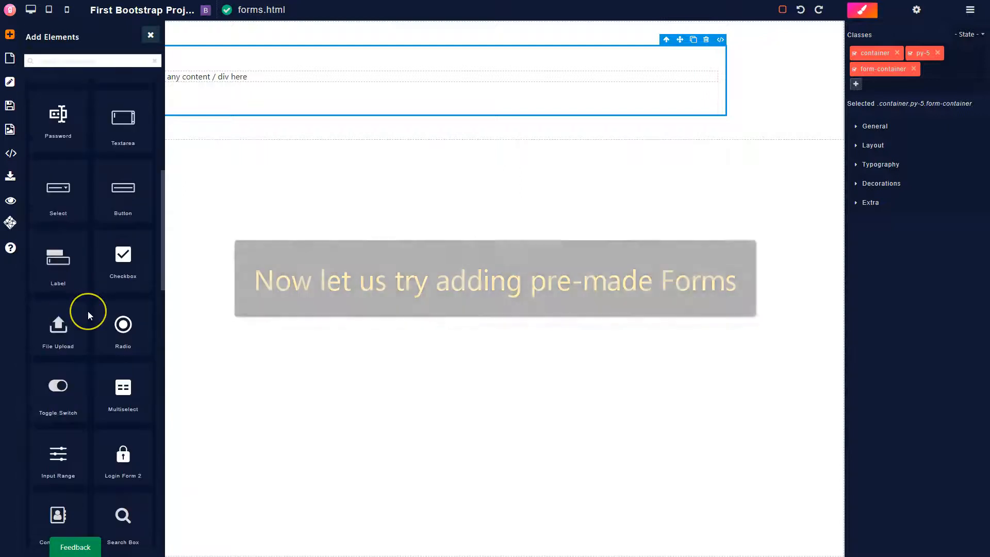
scroll(87, 310, down, 2)
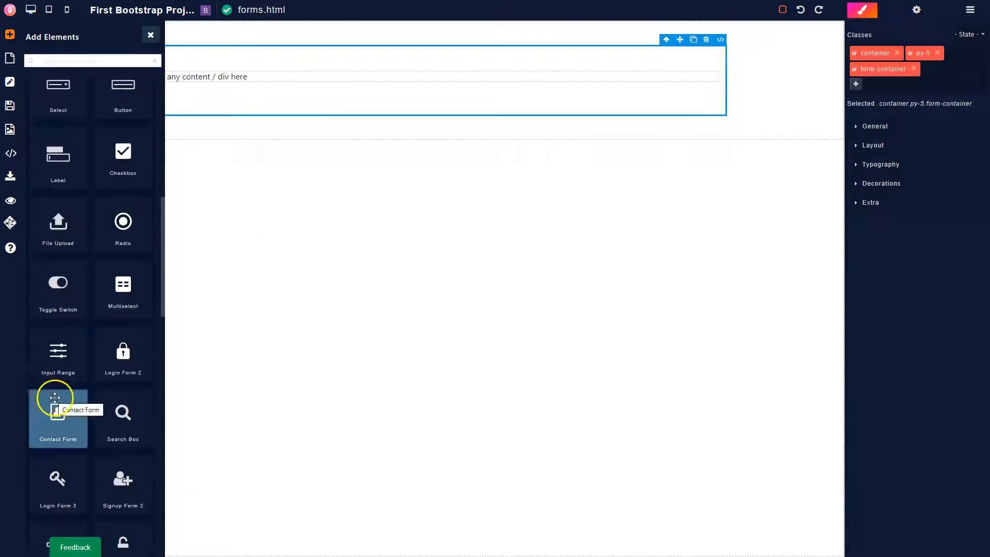
drag(54, 406, 293, 97)
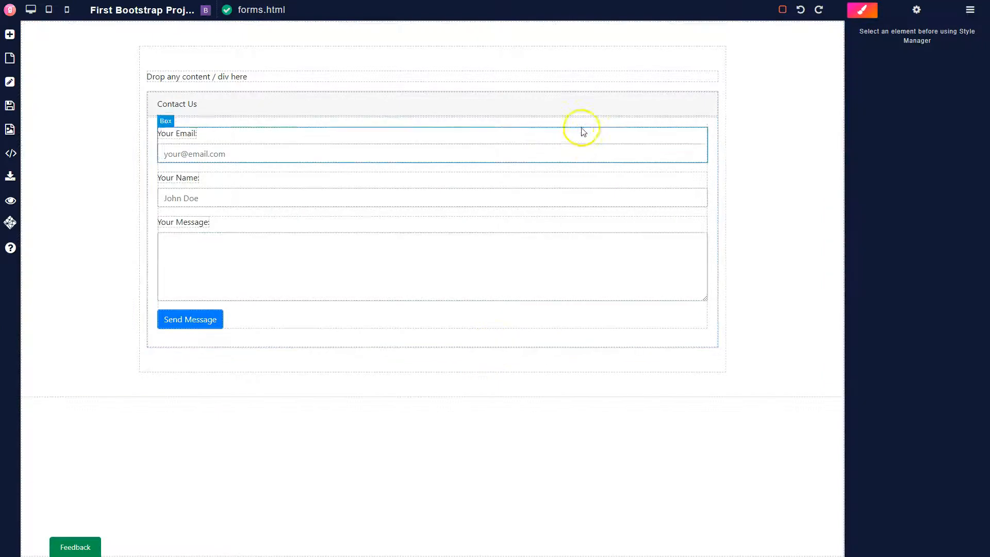
- Delete the whole contact form from the container
click(634, 98)
click(670, 85)
click(699, 88)
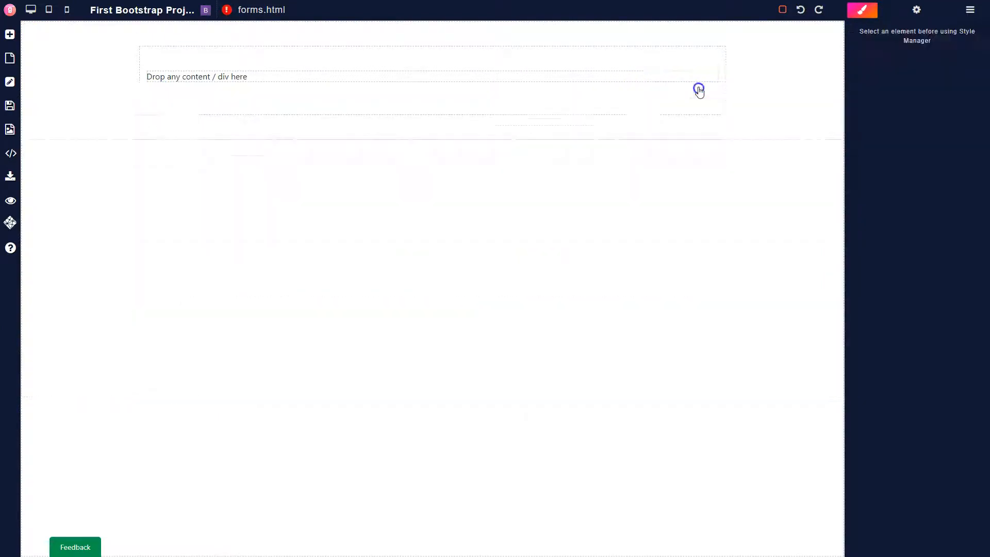
- Try the pre-made Signup Form 2 in the container, and undo its insertion
click(10, 34)
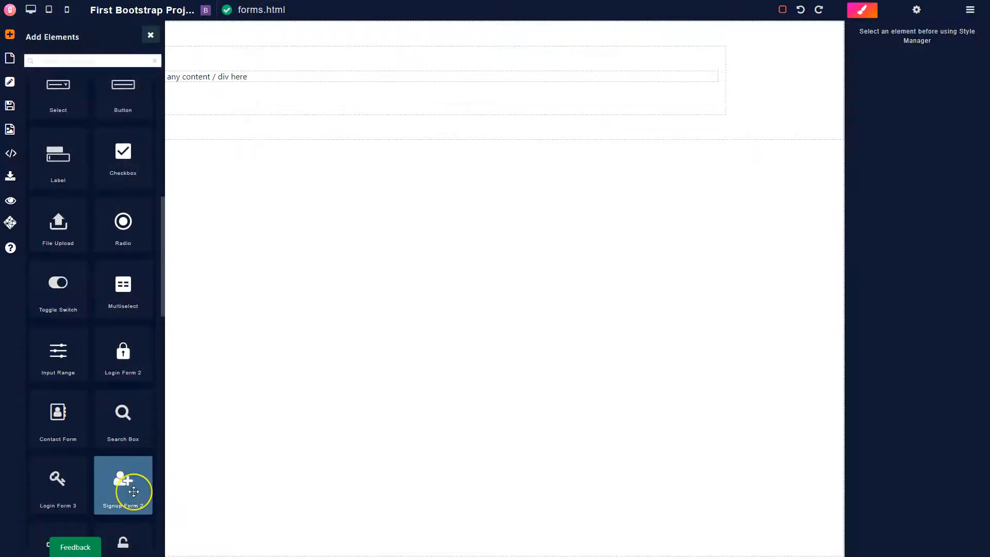
drag(128, 493, 301, 104)
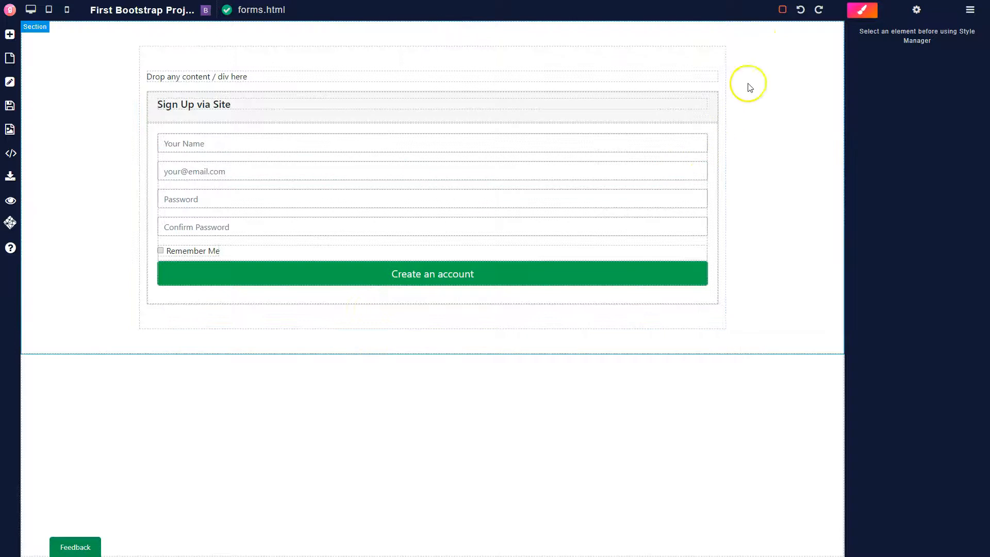
click(799, 9)
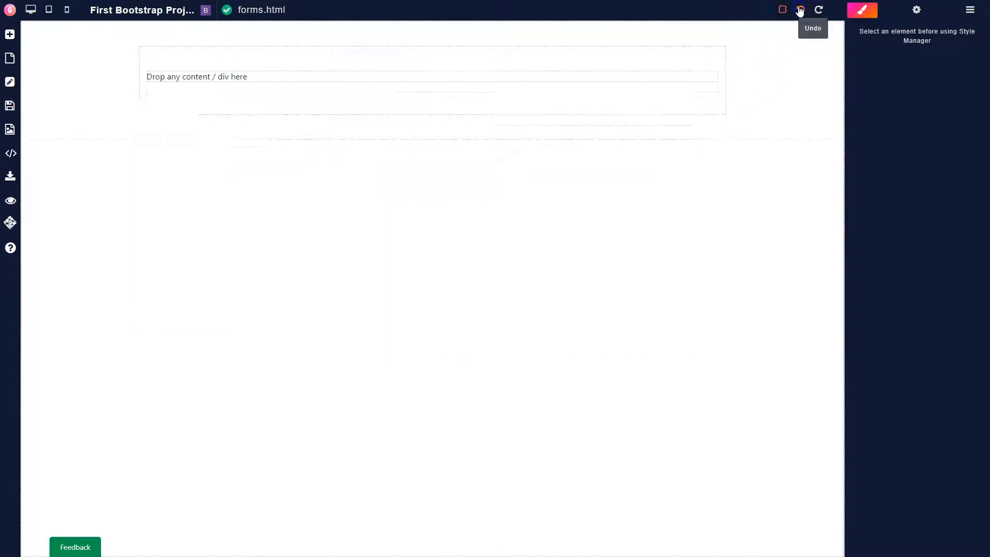
- Add a heading above the container's placeholder paragraph and set its text to "Create an account"
click(12, 41)
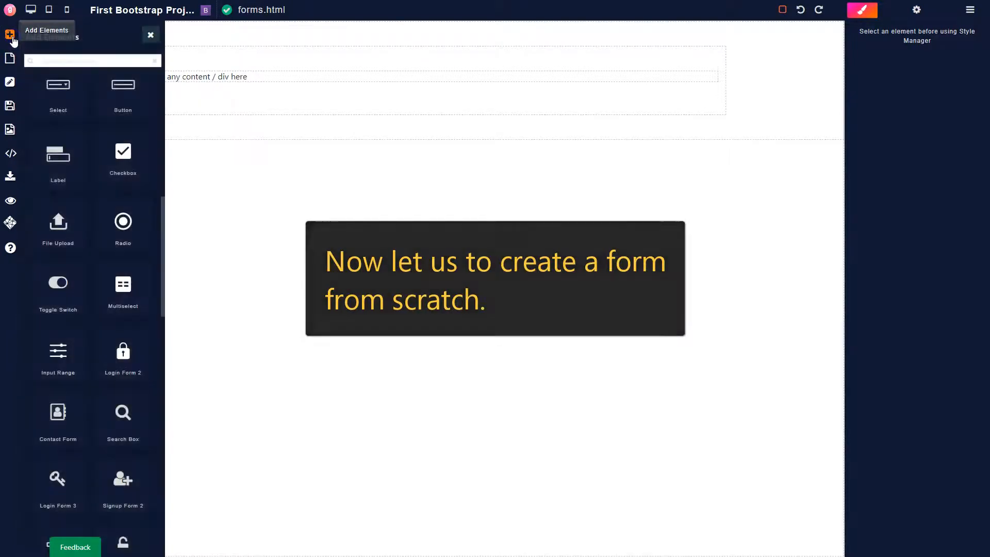
scroll(125, 230, up, 3)
scroll(124, 231, up, 2)
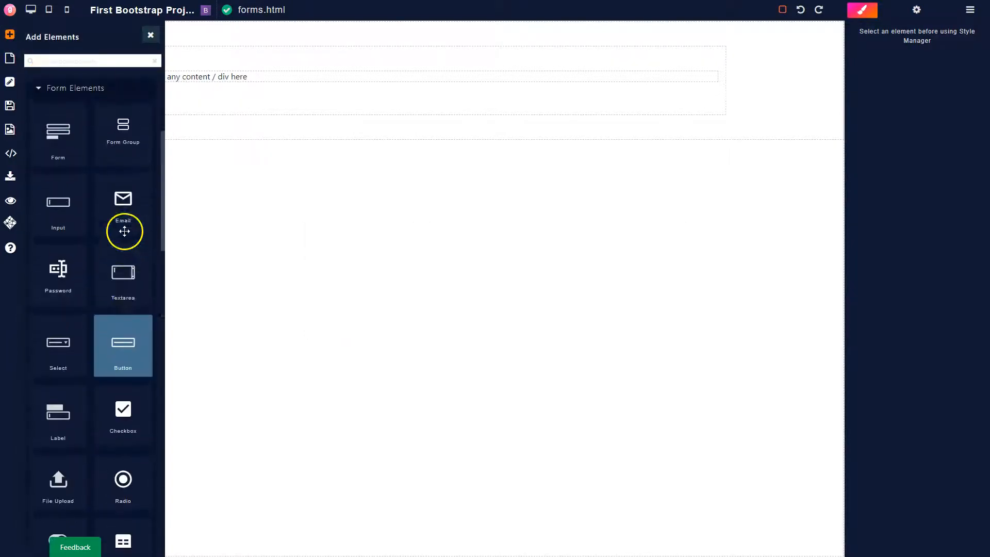
scroll(77, 166, up, 3)
click(78, 170)
drag(133, 221, 332, 103)
triple_click(333, 86)
text(Create an account)
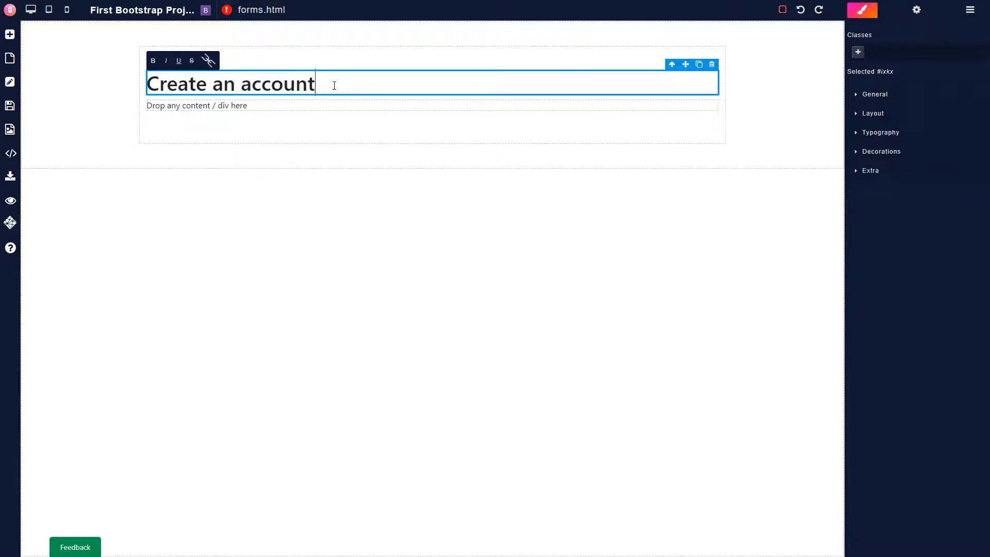
- Replace the placeholder paragraph under the heading with "Signup for an account to get started"
click(296, 104)
triple_click(296, 104)
text(Signup for an account to get started)
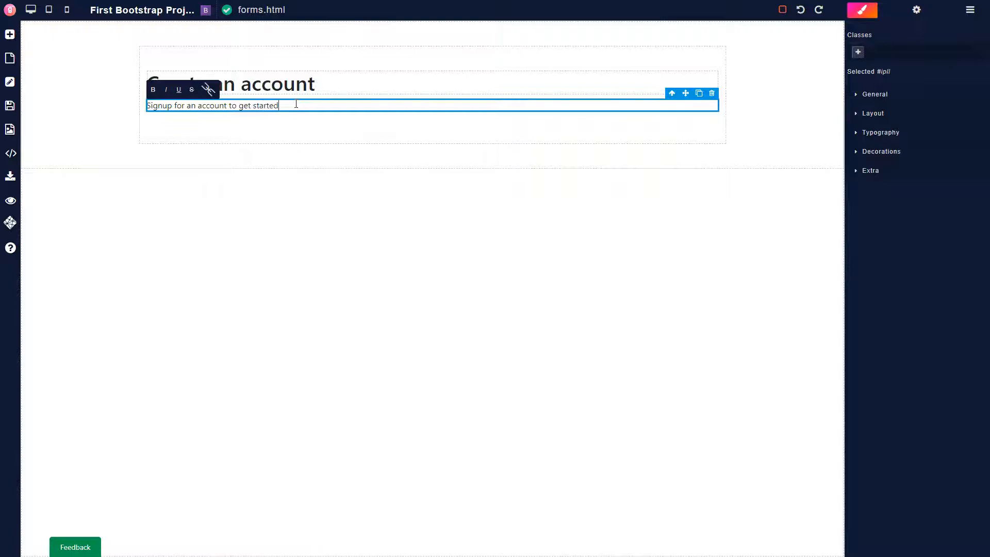
click(294, 123)
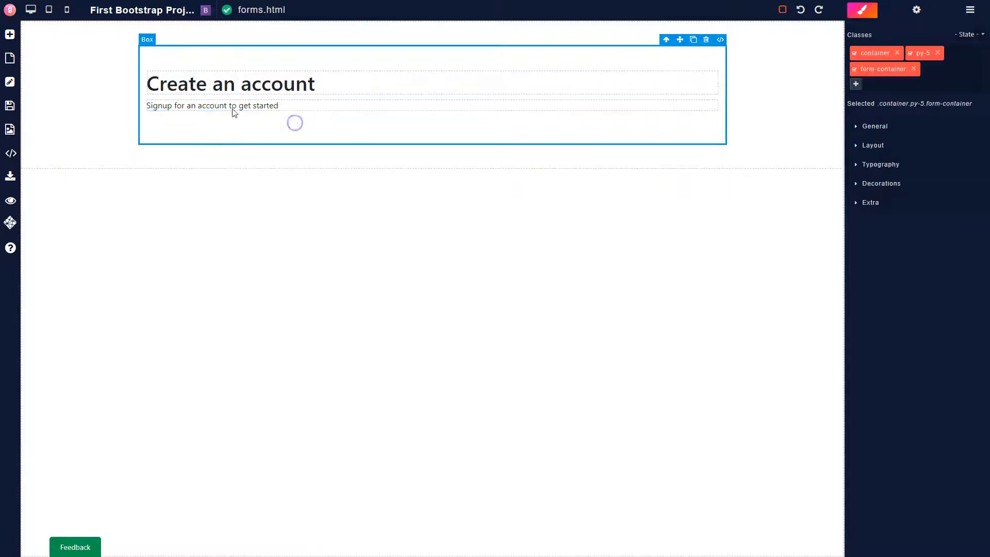
- Add an empty Form element below the signup paragraph in the container and select it
click(11, 41)
click(72, 176)
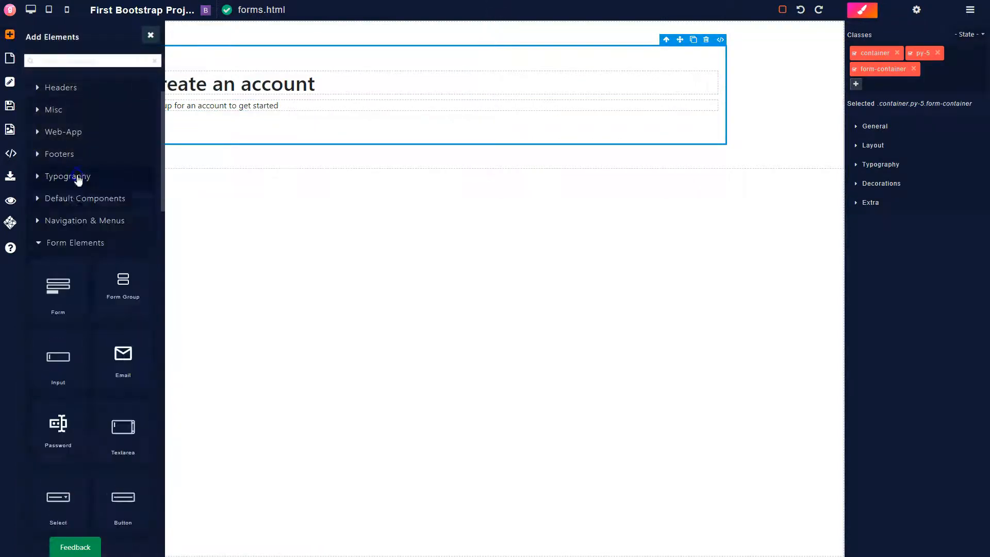
drag(59, 282, 271, 125)
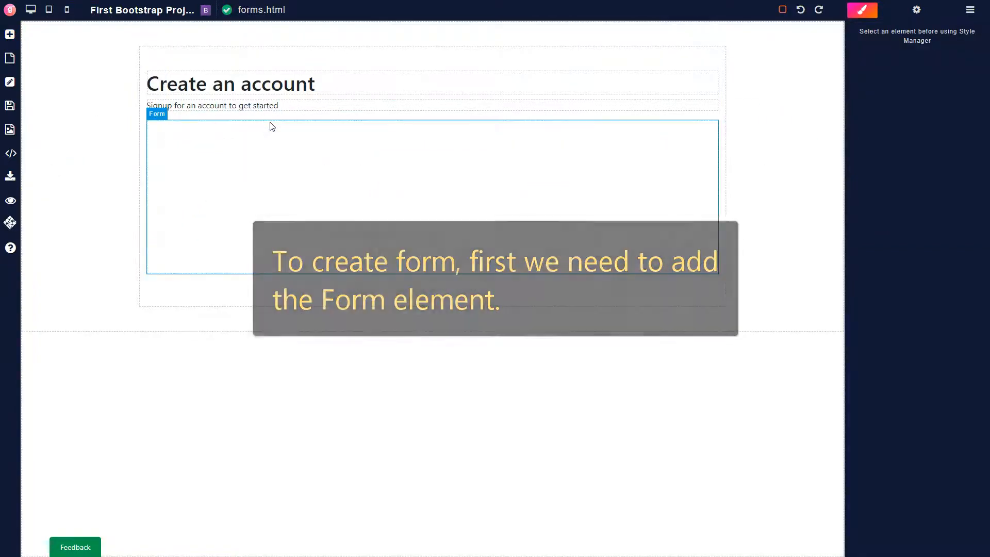
click(272, 155)
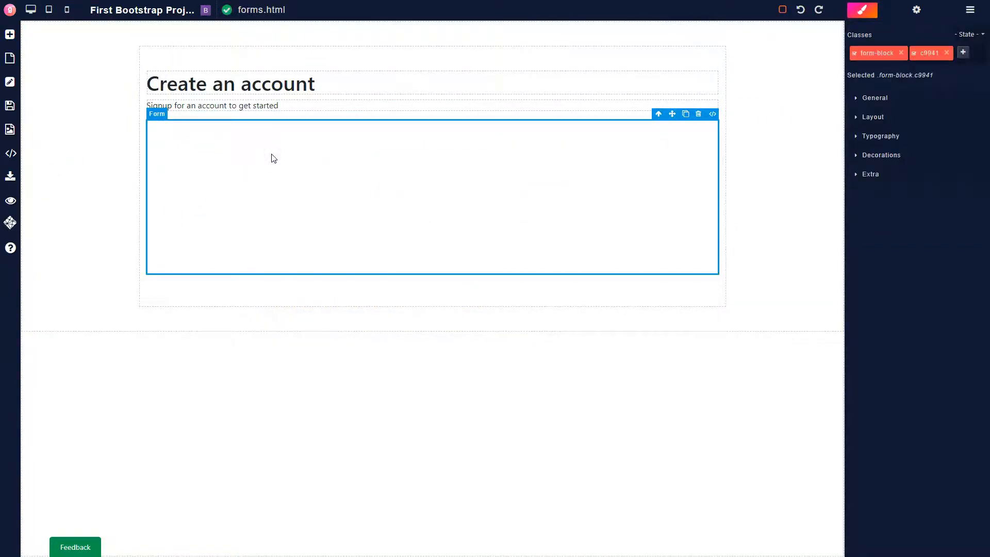
- Add a Form Group inside the empty form and select the group
click(10, 35)
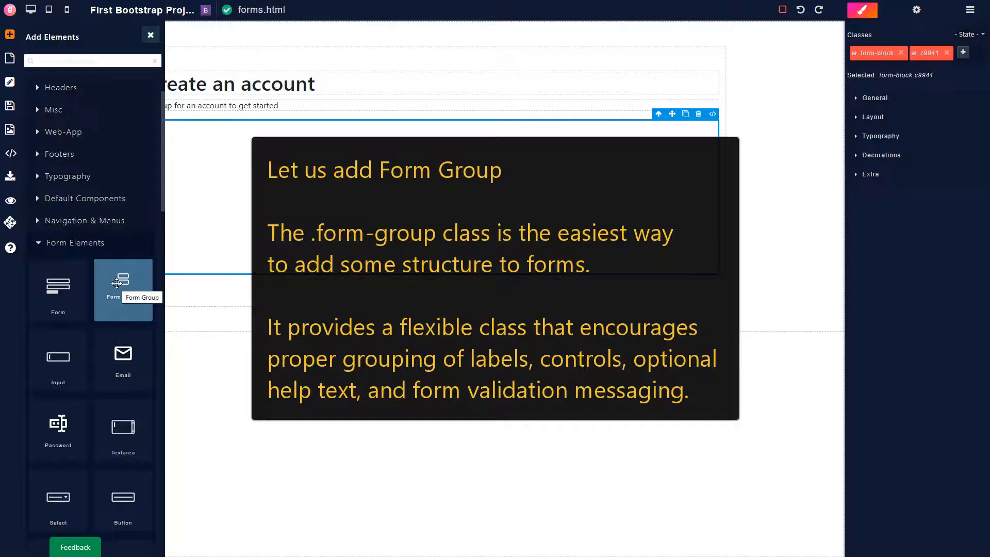
drag(116, 283, 282, 221)
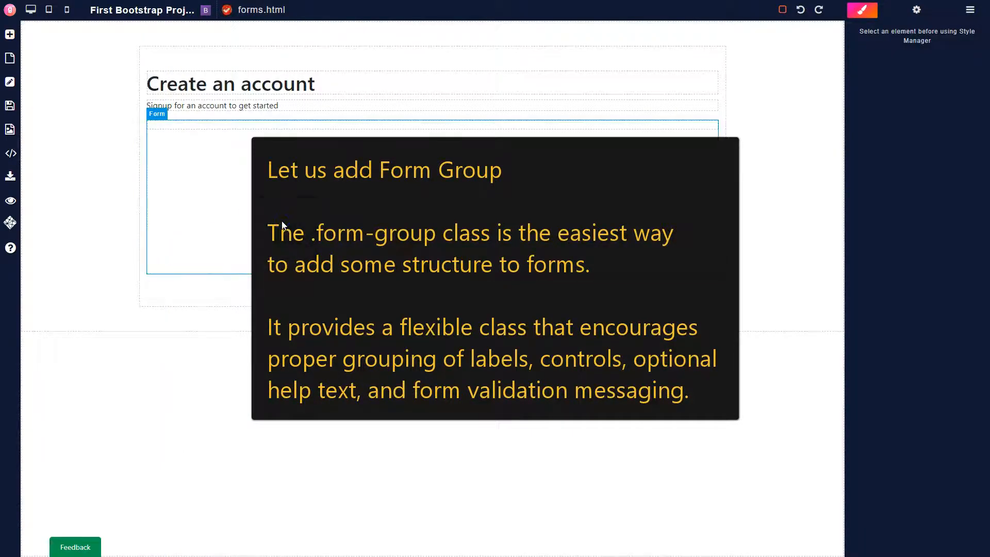
click(277, 137)
click(276, 125)
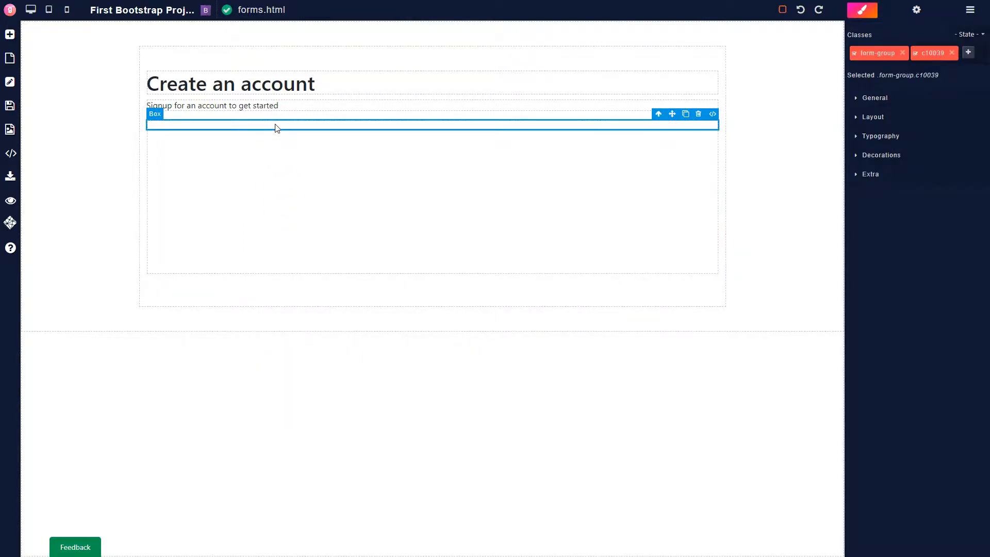
- Add a Label to the form group and change its text to "First Name:"
click(10, 34)
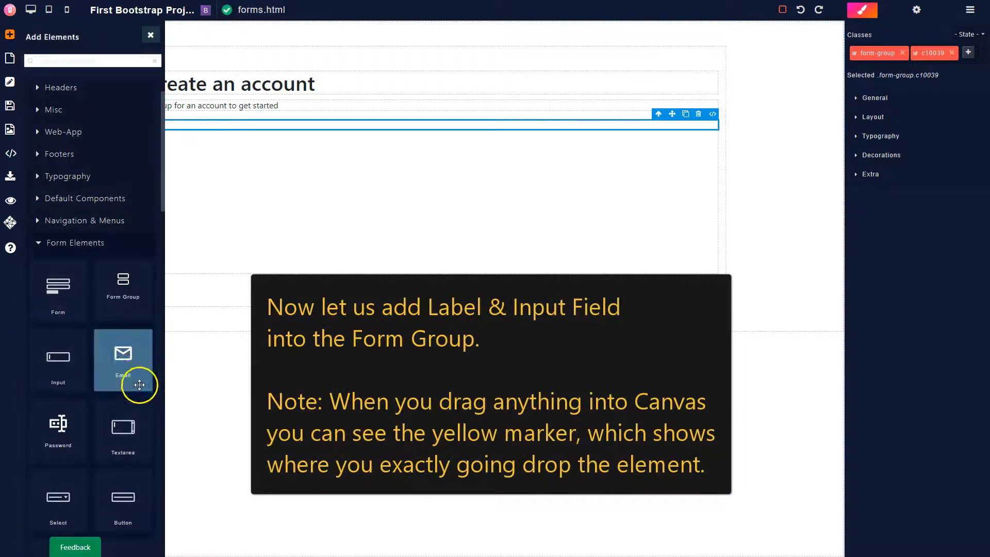
scroll(138, 382, down, 2)
mouse_move(66, 454)
mouse_down()
mouse_move(72, 460)
mouse_move(90, 395)
mouse_move(255, 198)
mouse_move(244, 127)
mouse_up()
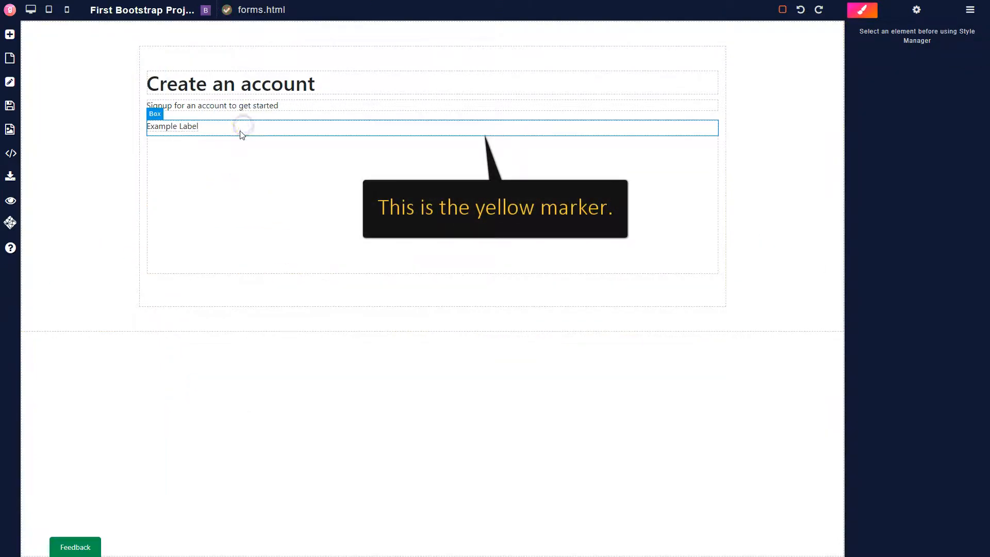
click(180, 129)
double_click(180, 129)
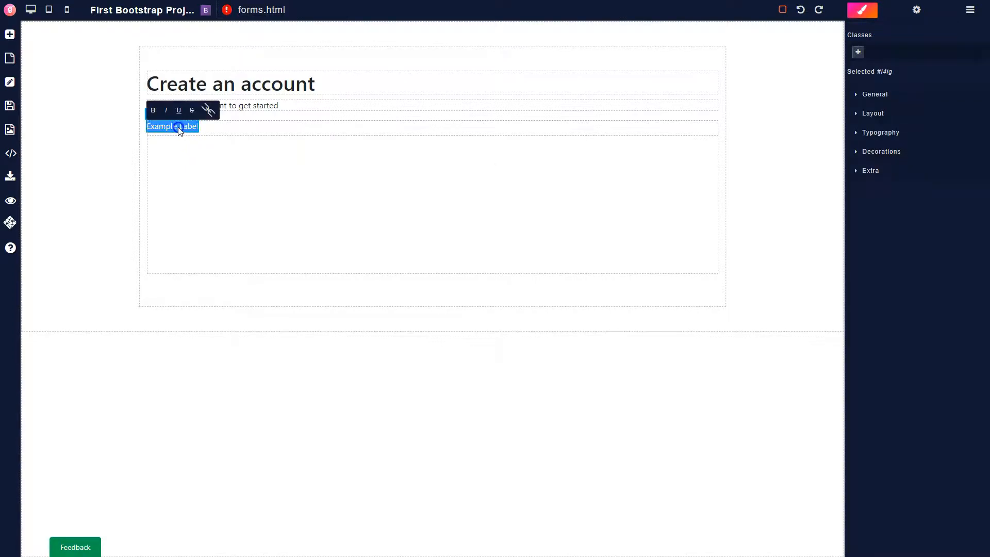
text(First Name)
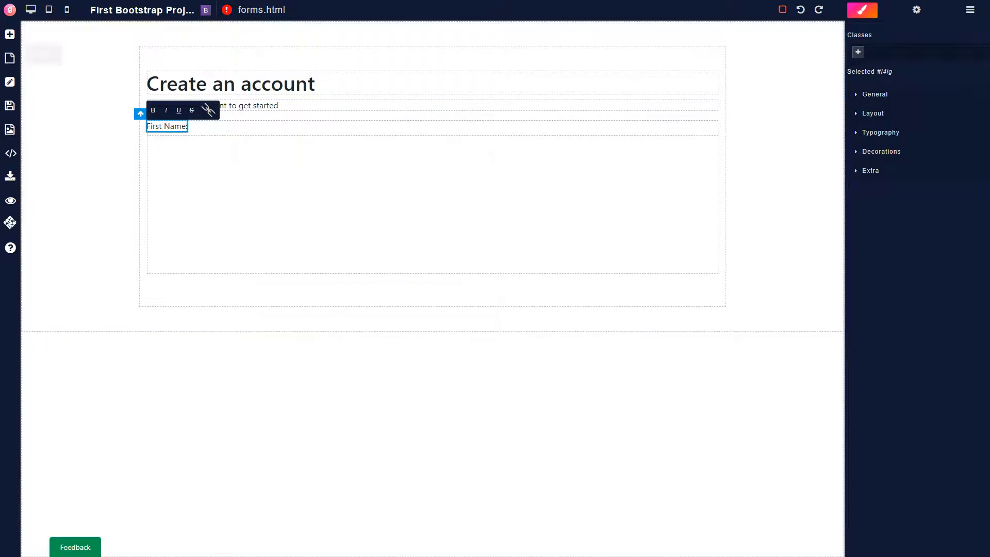
- Add an Input field below the First Name label and select the form group that holds both
click(10, 34)
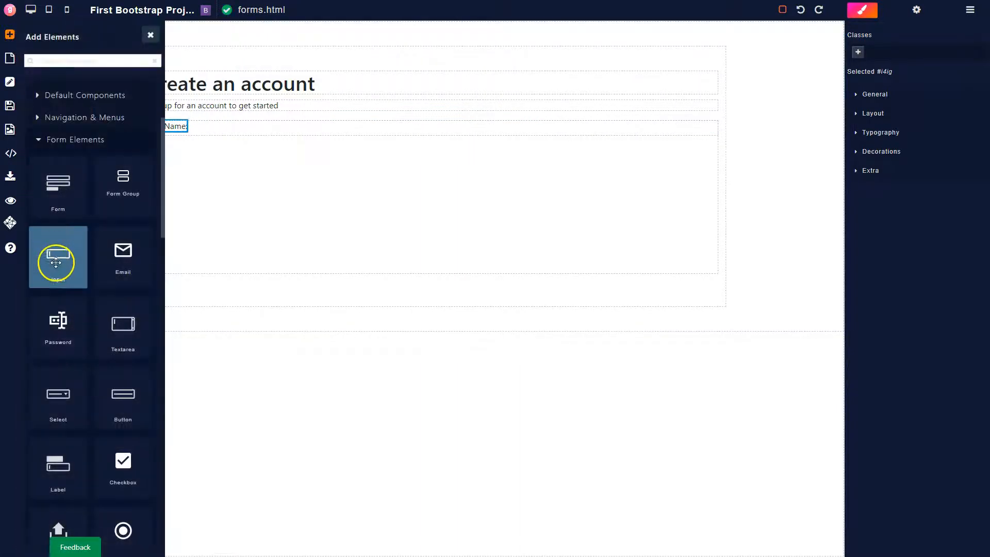
drag(56, 263, 274, 132)
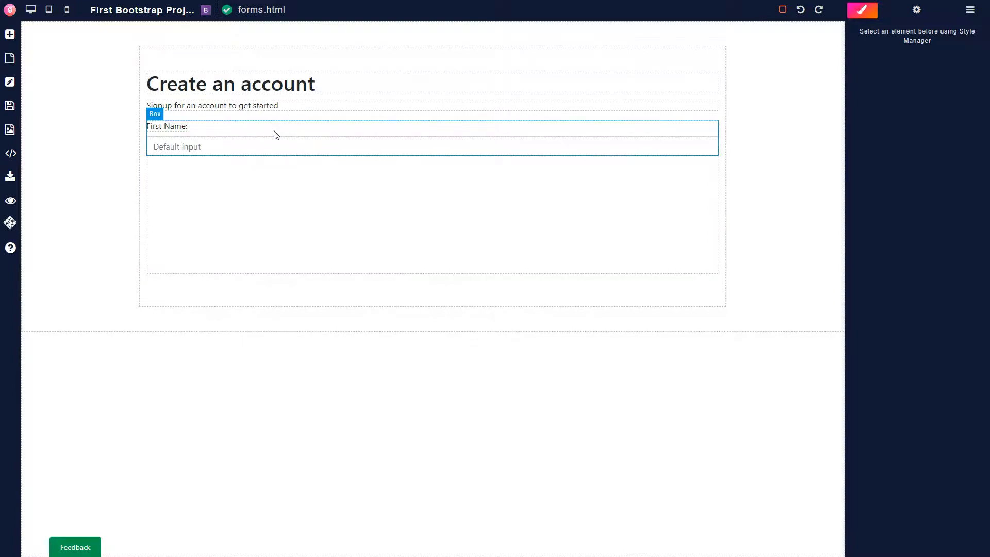
click(270, 177)
click(303, 136)
click(306, 132)
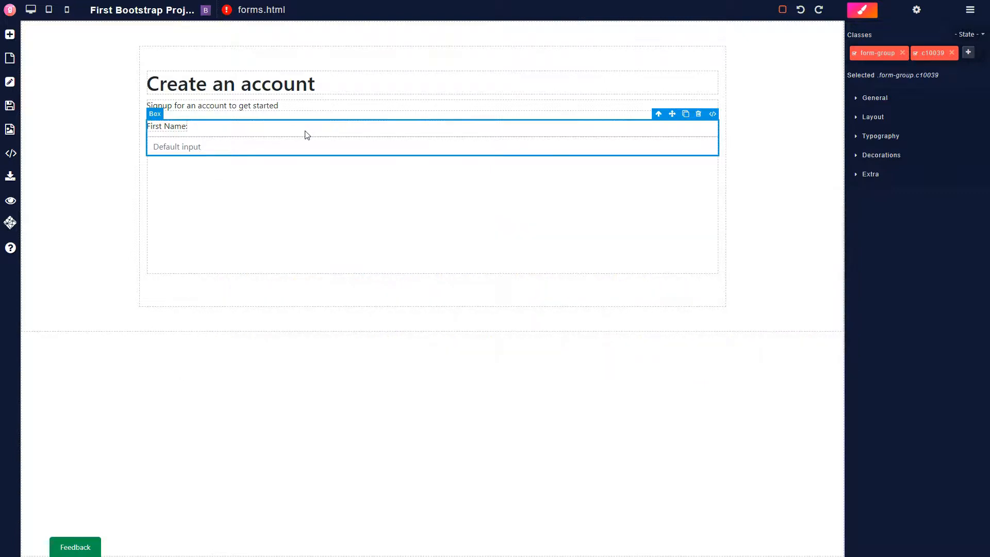
- Duplicate the First Name form group and change the copy's label to "Last Name:"
click(686, 113)
click(160, 173)
double_click(160, 173)
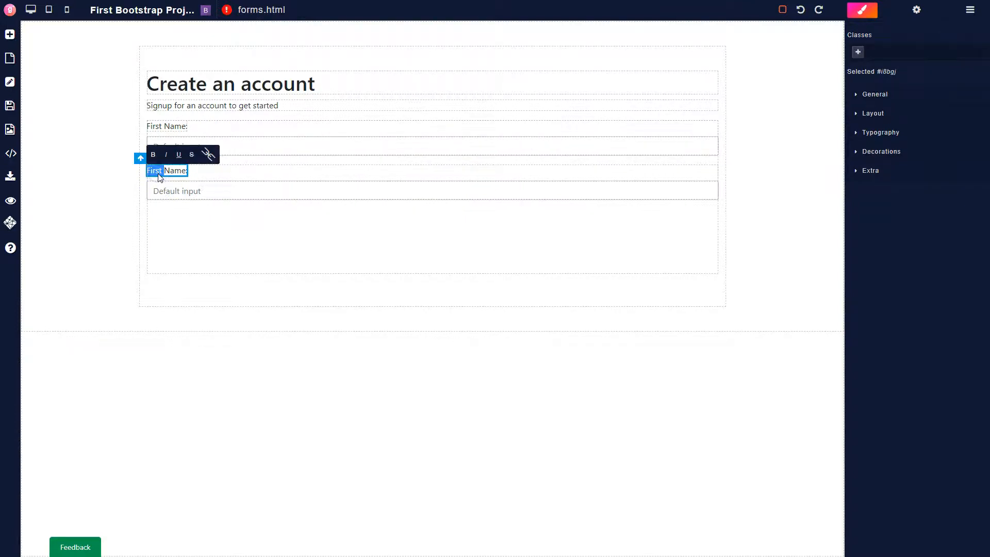
text(La)
click(290, 162)
- Duplicate the Last Name form group and change the copy's label to "Email:"
click(302, 177)
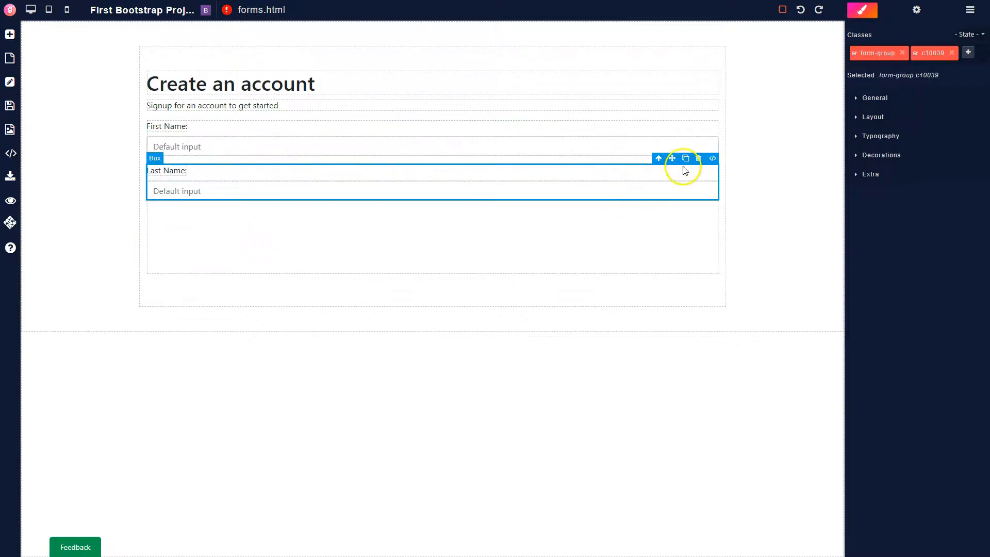
click(685, 159)
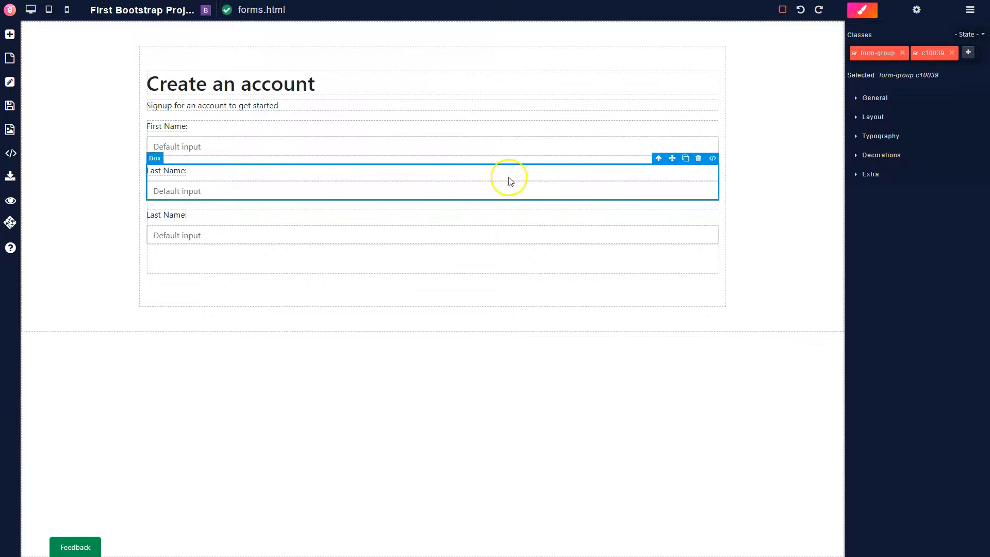
double_click(175, 215)
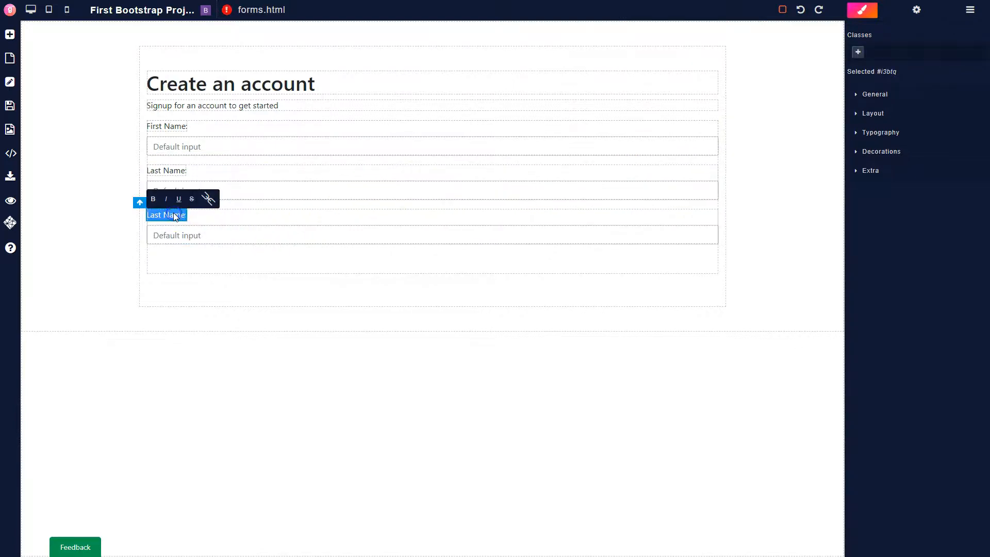
text(Email)
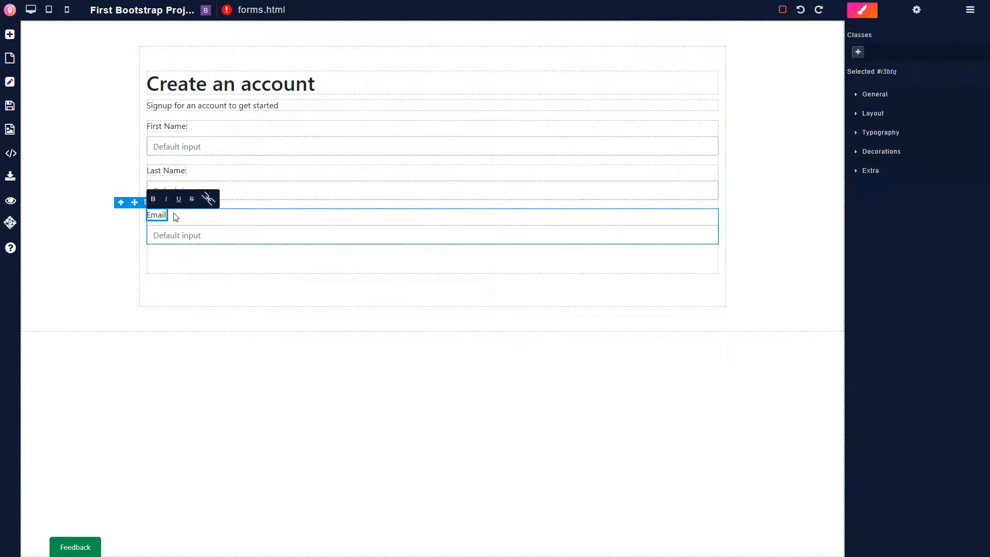
- Replace the default input under the Email label with an Email field element
click(231, 227)
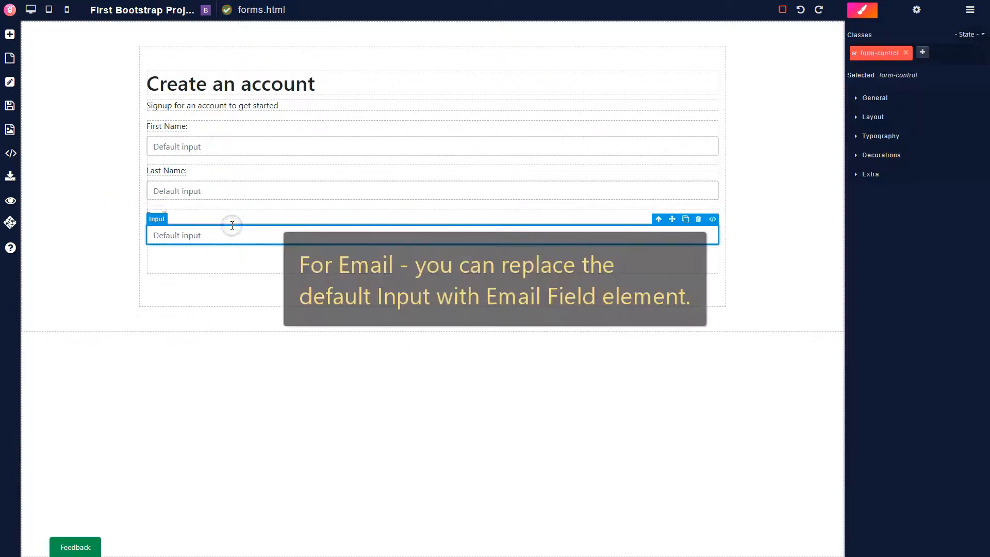
click(698, 221)
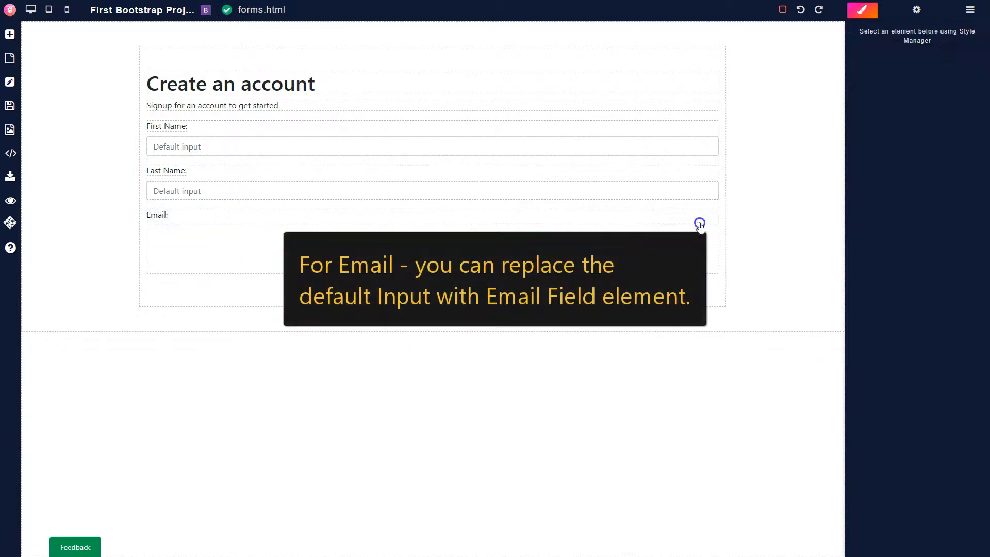
click(10, 34)
drag(123, 258, 270, 218)
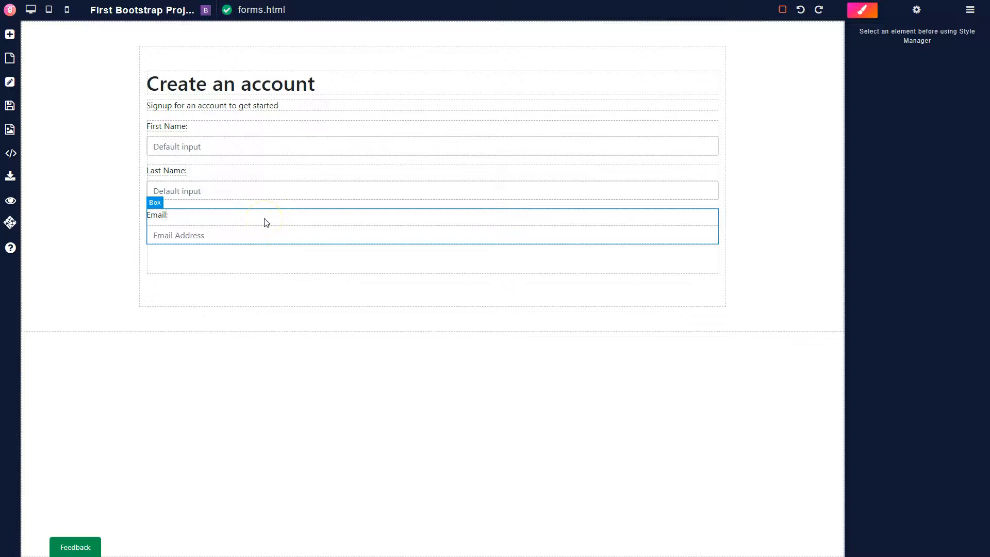
- Duplicate the Email form group and change the copy's label to "Password:"
click(443, 220)
click(687, 205)
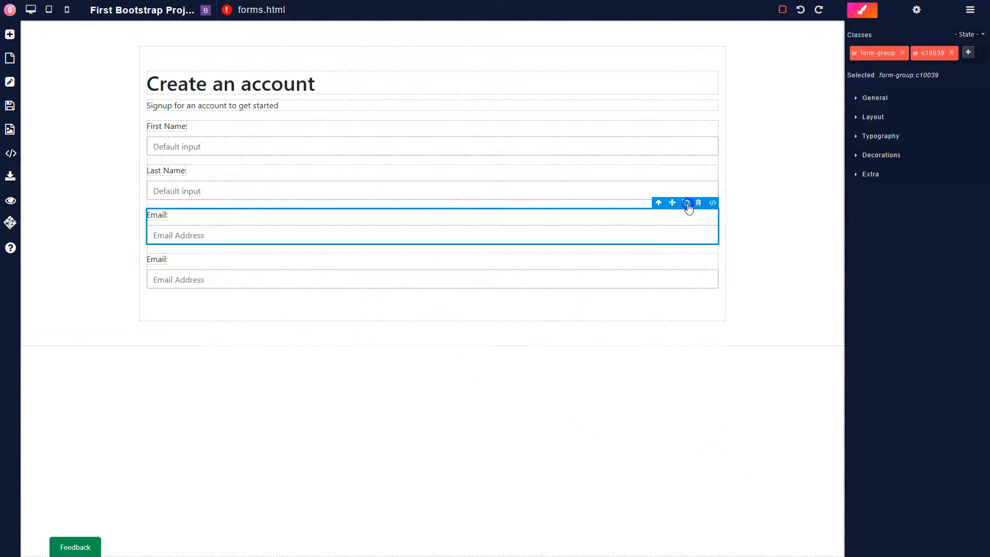
click(157, 263)
double_click(158, 263)
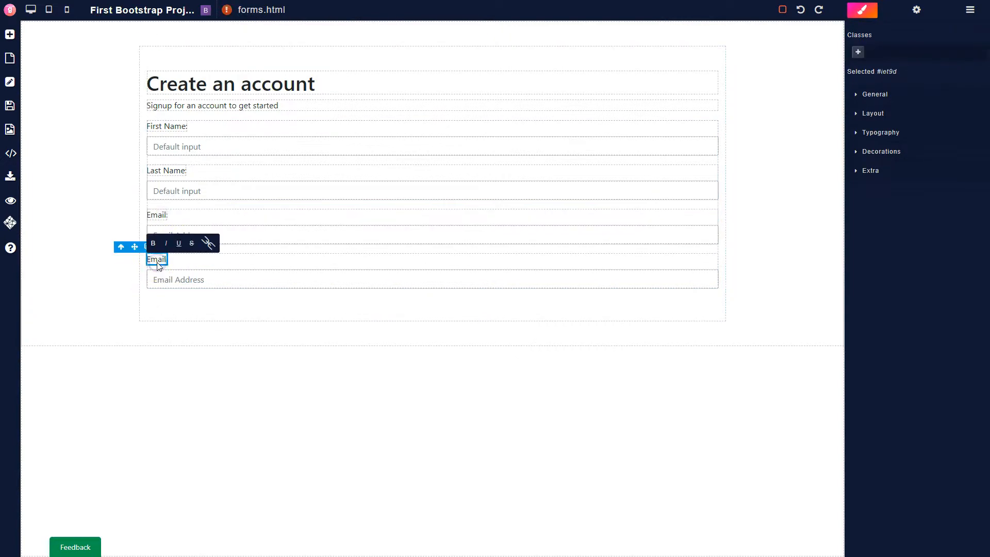
text(Password:)
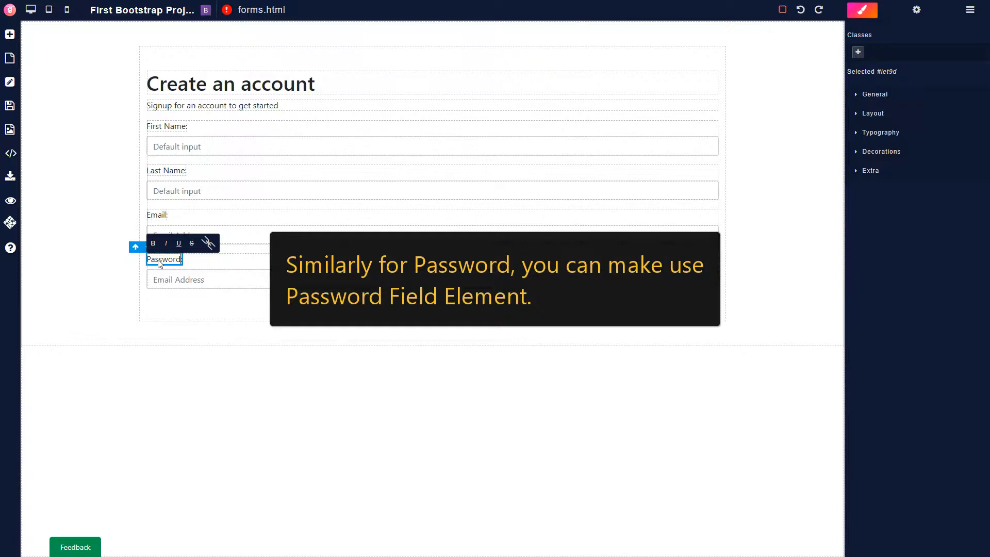
- Replace the email input under the Password label with a Password field element
click(262, 284)
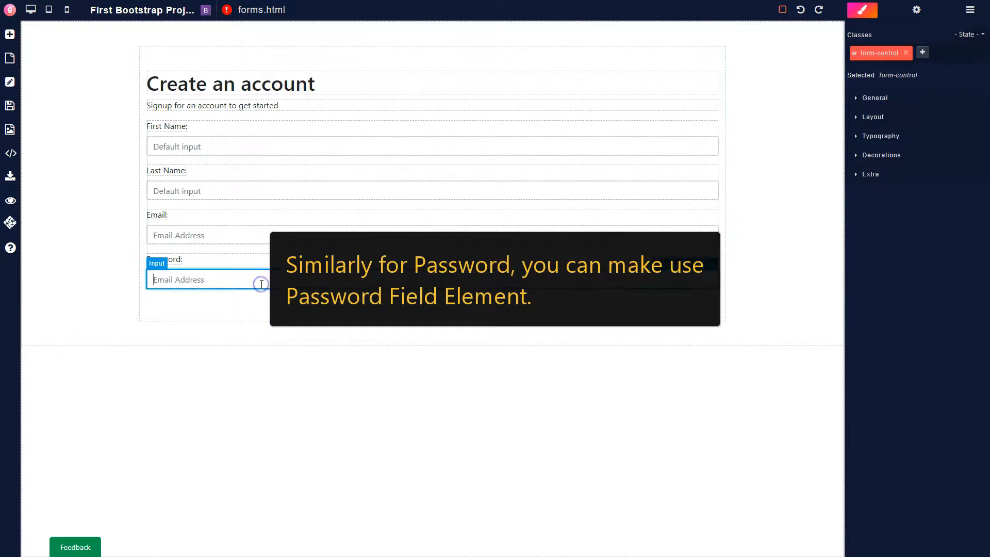
click(697, 267)
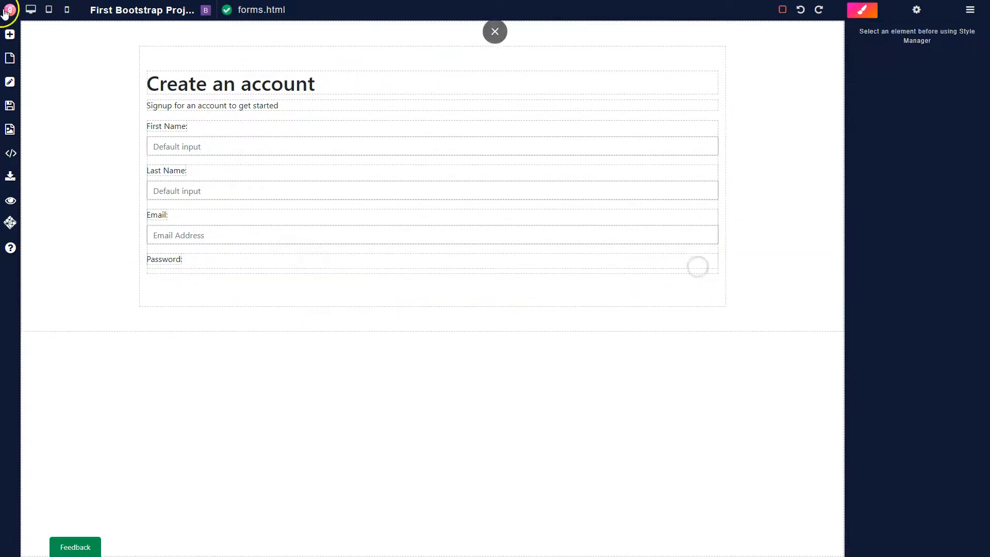
click(10, 34)
drag(73, 325, 273, 268)
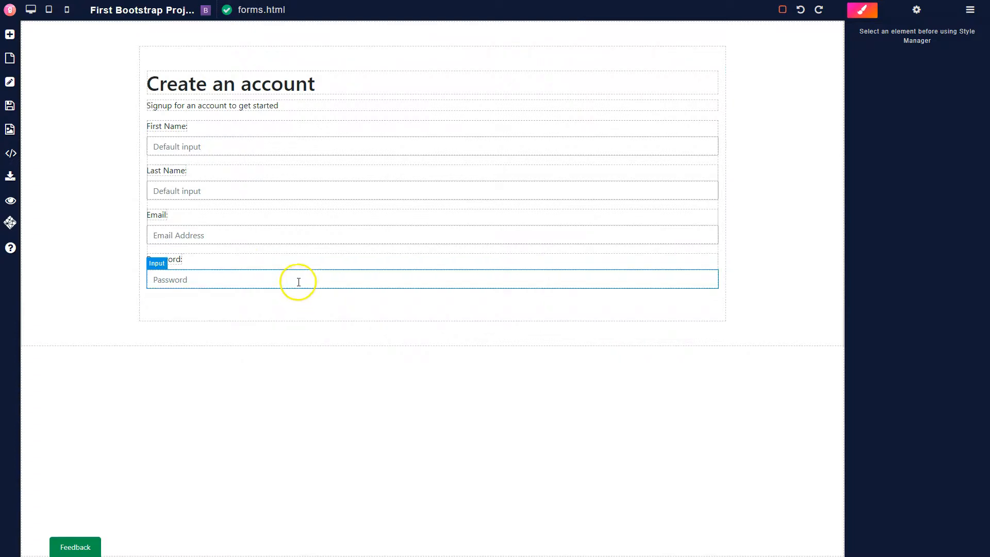
- Search the elements for "button" and add the Button from the default components below the Password form group
click(10, 34)
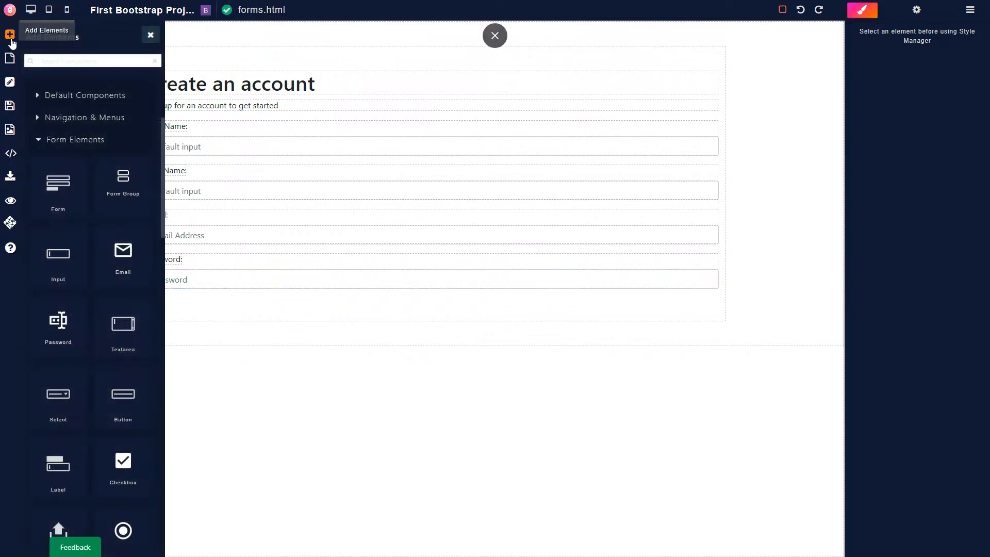
click(46, 141)
click(47, 62)
text(btn)
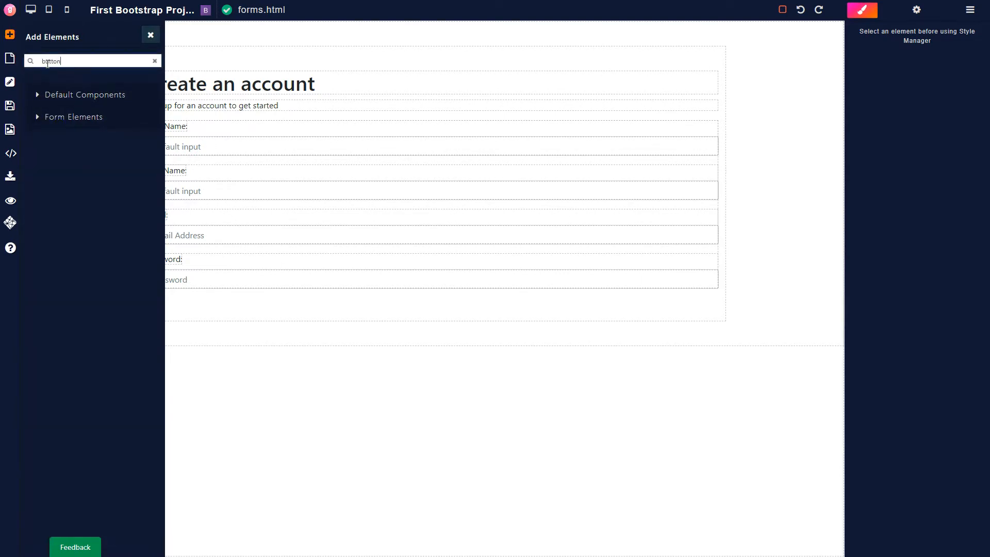
click(68, 95)
drag(57, 136, 422, 301)
- Change the text of the button below the Password field to "Submit" and select the surrounding container
click(179, 310)
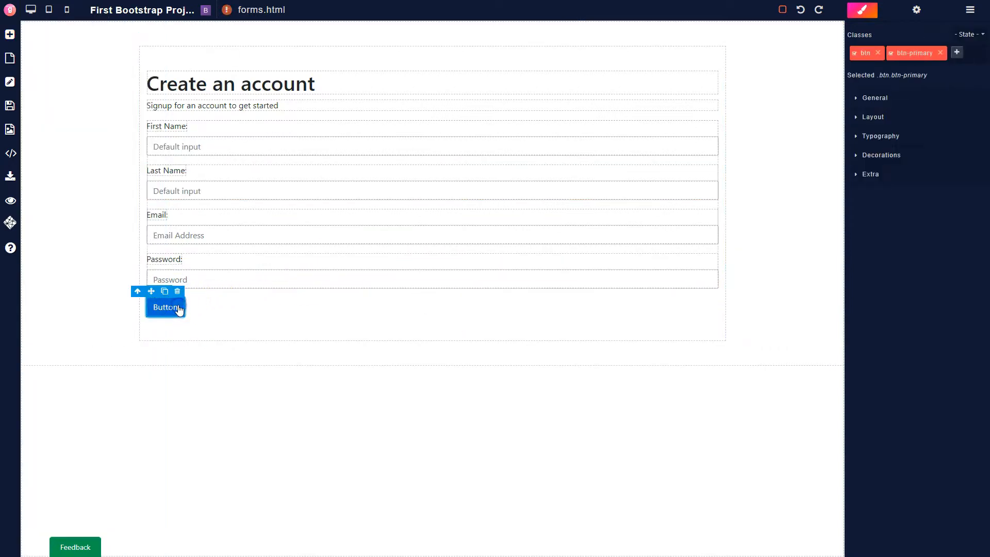
double_click(178, 311)
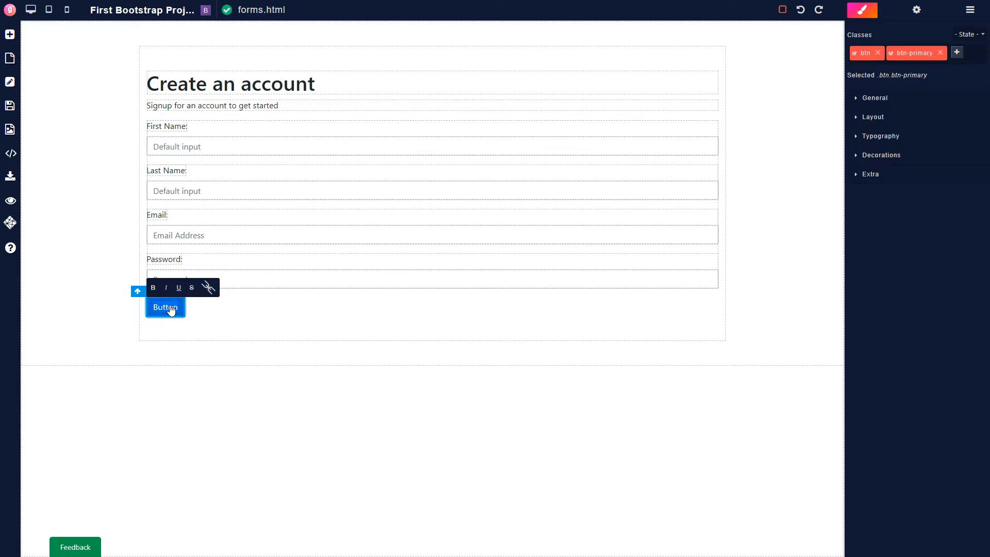
double_click(171, 307)
text(Sumbit)
click(210, 312)
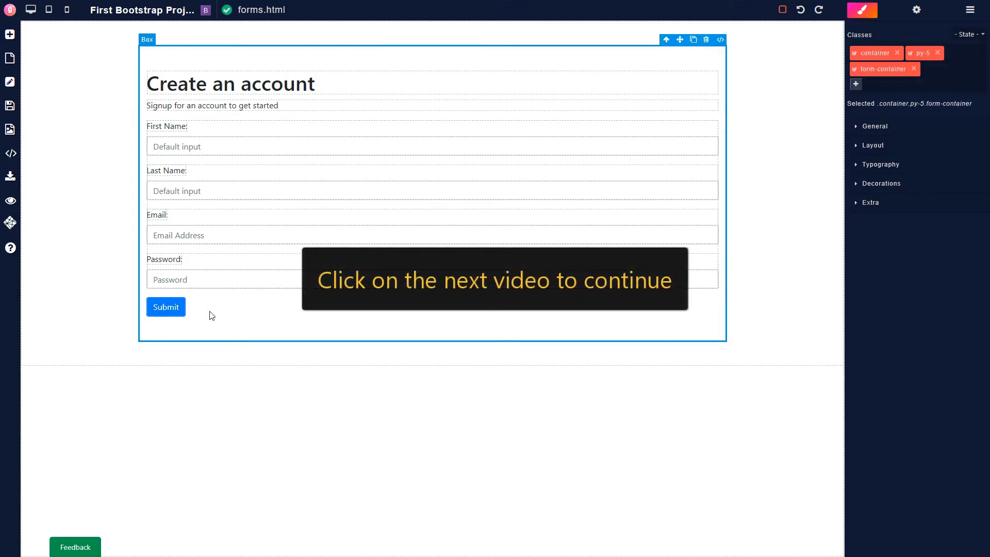
click(215, 312)
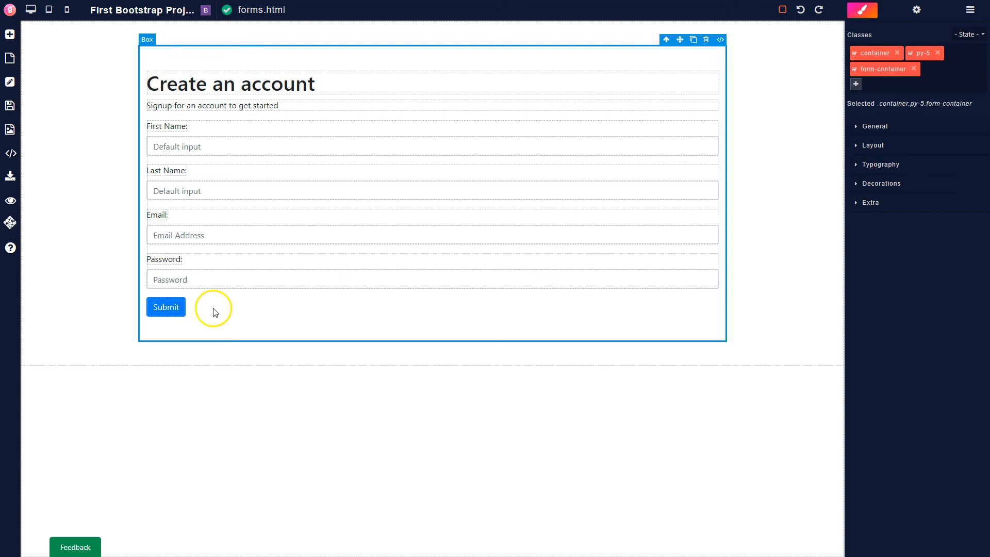